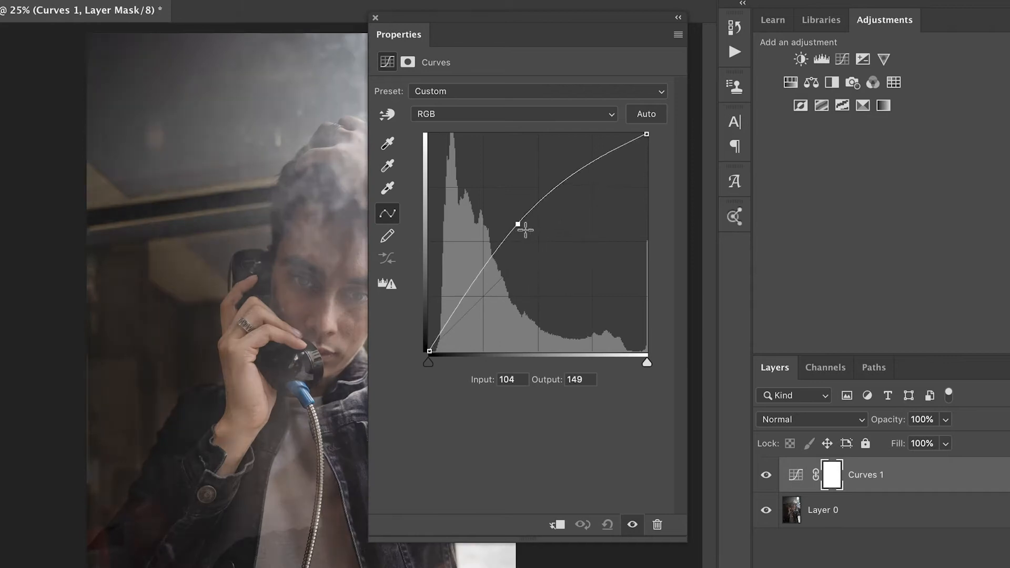
# - Lower the RGB curve's white point to output 251 and reopen the Curves 1 adjustment's properties
pyautogui.moveTo(647, 133)
pyautogui.mouseDown()
pyautogui.moveTo(544, 131)
pyautogui.moveTo(681, 239)
pyautogui.moveTo(681, 118)
pyautogui.moveTo(543, 104)
pyautogui.moveTo(648, 133)
pyautogui.mouseUp()
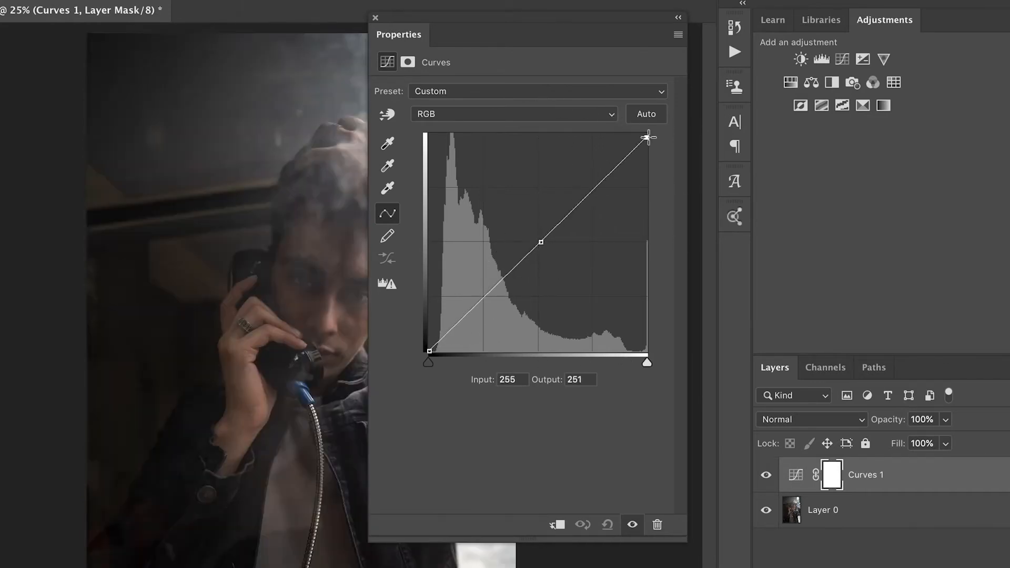
pyautogui.moveTo(579, 18); pyautogui.dragTo(735, 22)
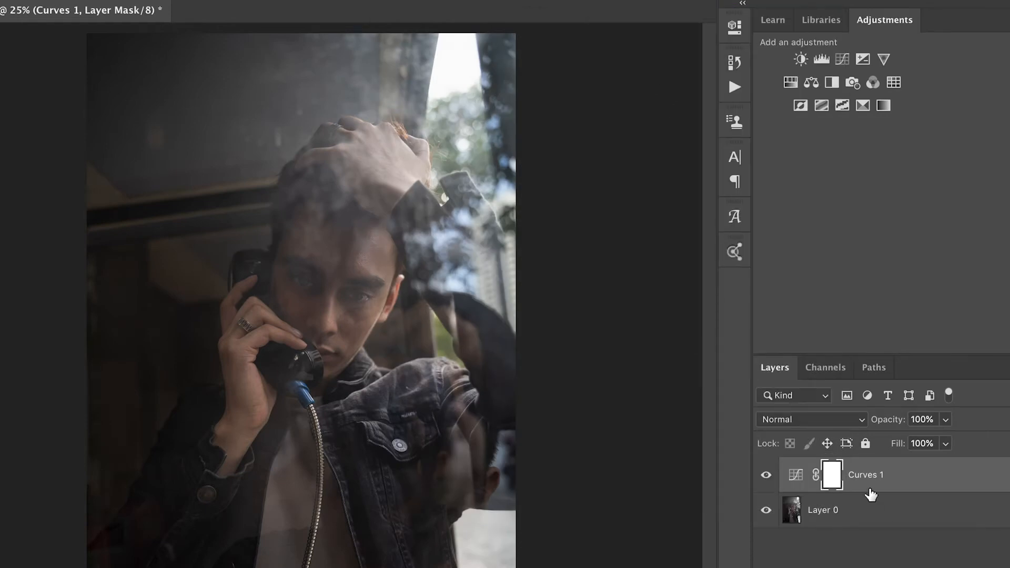
pyautogui.doubleClick(796, 476)
pyautogui.moveTo(619, 23); pyautogui.dragTo(729, 14)
pyautogui.moveTo(570, 329); pyautogui.dragTo(526, 344)
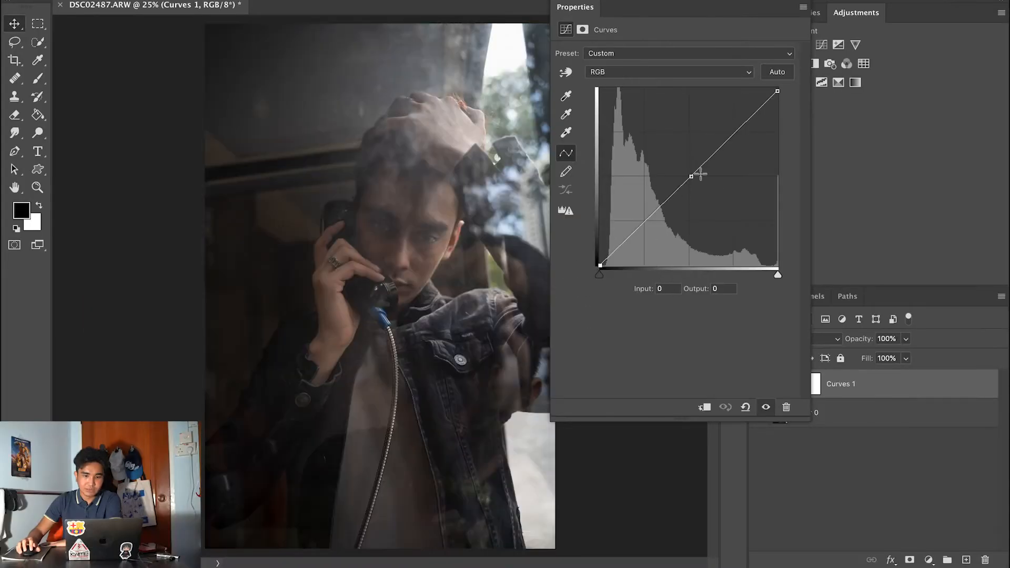
# - Try lifting the RGB midtones to input 126, output 139 with the white point at 255, and reset the curve
pyautogui.moveTo(688, 175)
pyautogui.mouseDown()
pyautogui.moveTo(708, 189)
pyautogui.moveTo(677, 154)
pyautogui.moveTo(686, 167)
pyautogui.mouseUp()
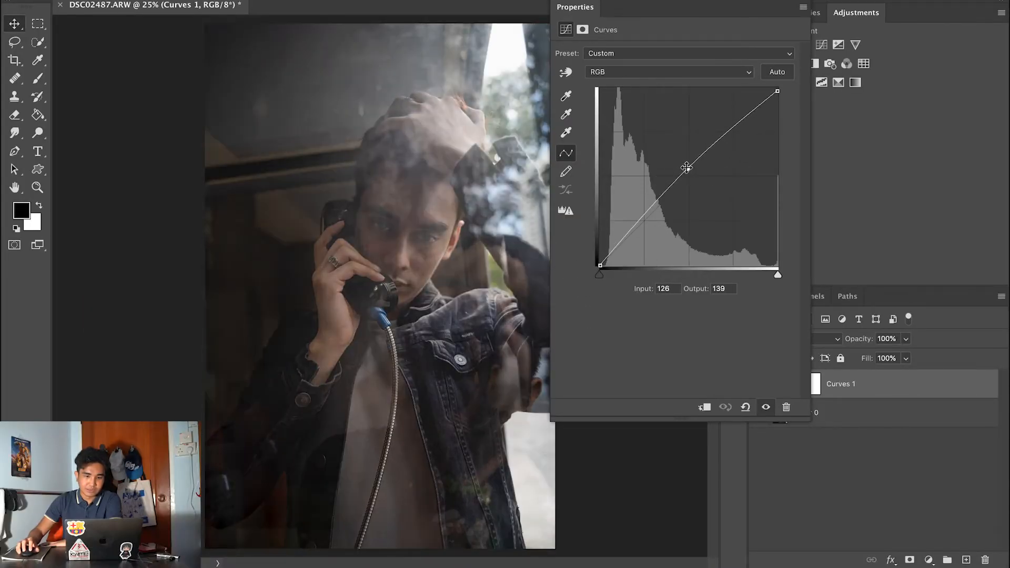
pyautogui.moveTo(777, 96)
pyautogui.mouseDown()
pyautogui.moveTo(751, 82)
pyautogui.moveTo(778, 87)
pyautogui.moveTo(767, 89)
pyautogui.mouseUp()
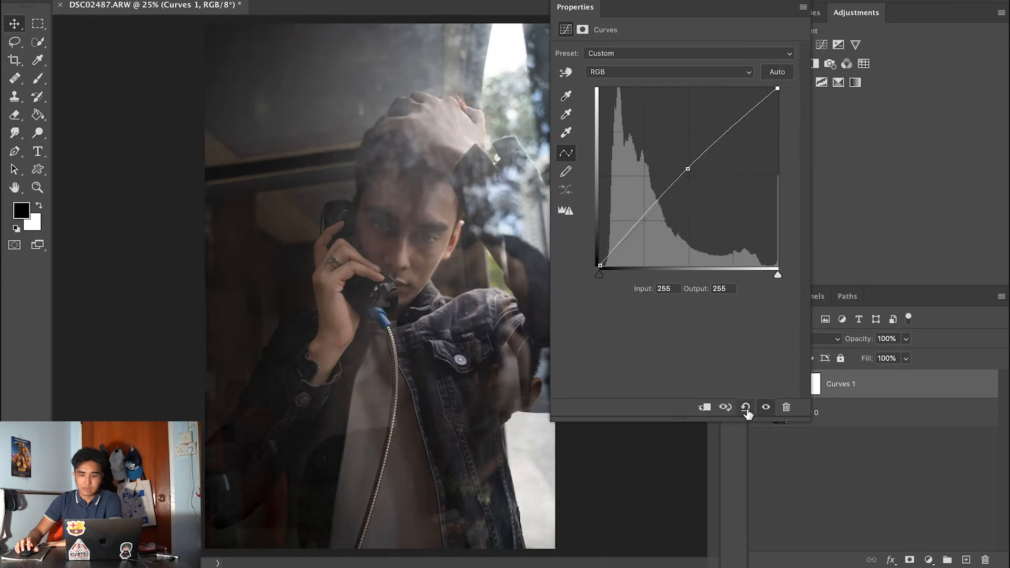
pyautogui.click(746, 408)
pyautogui.click(745, 407)
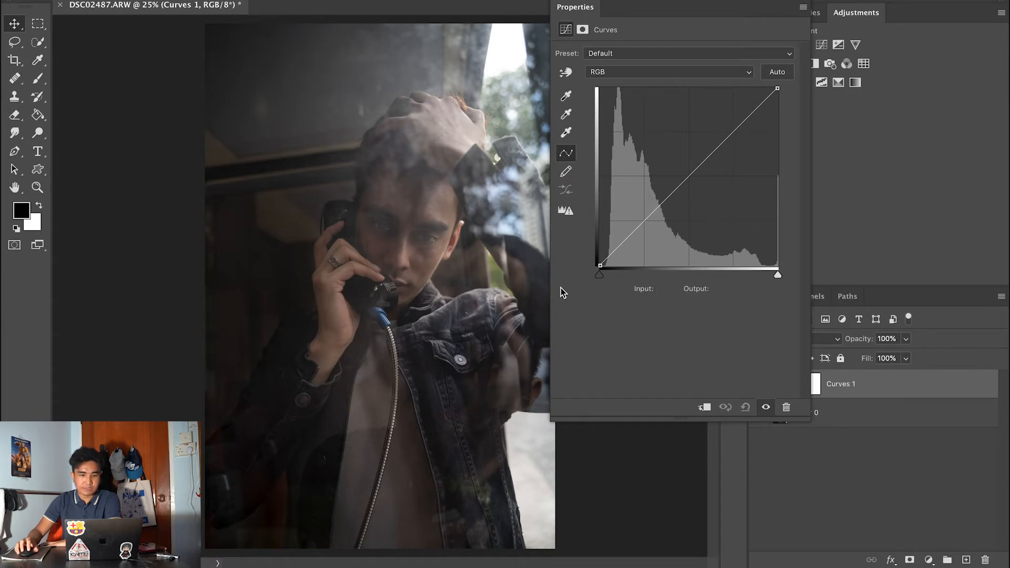
# - Try on-image curve adjustments that darken the sleeve shadows and alter the face midtones, resetting the curve after each
pyautogui.moveTo(642, 2); pyautogui.dragTo(679, 6)
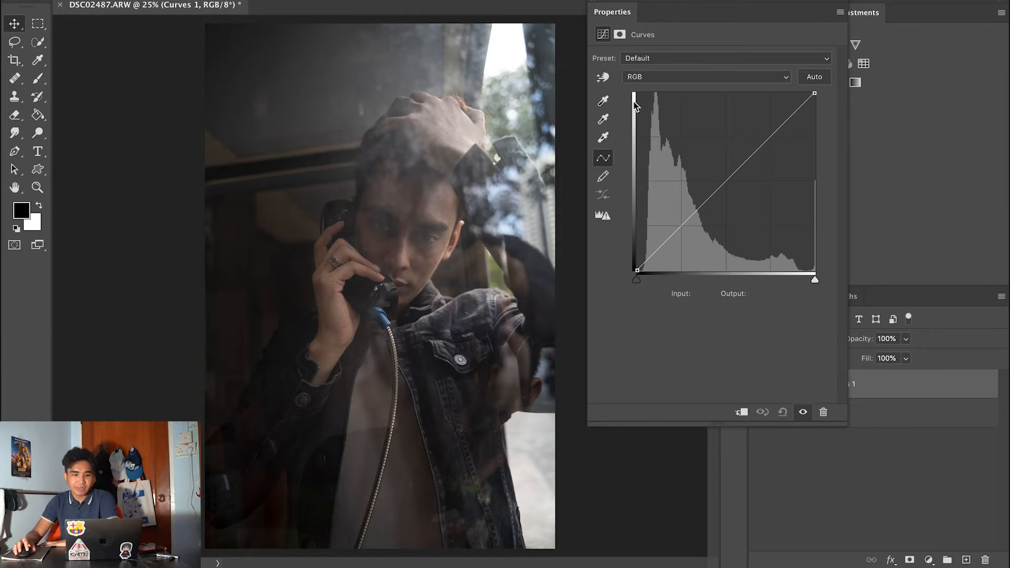
pyautogui.click(602, 79)
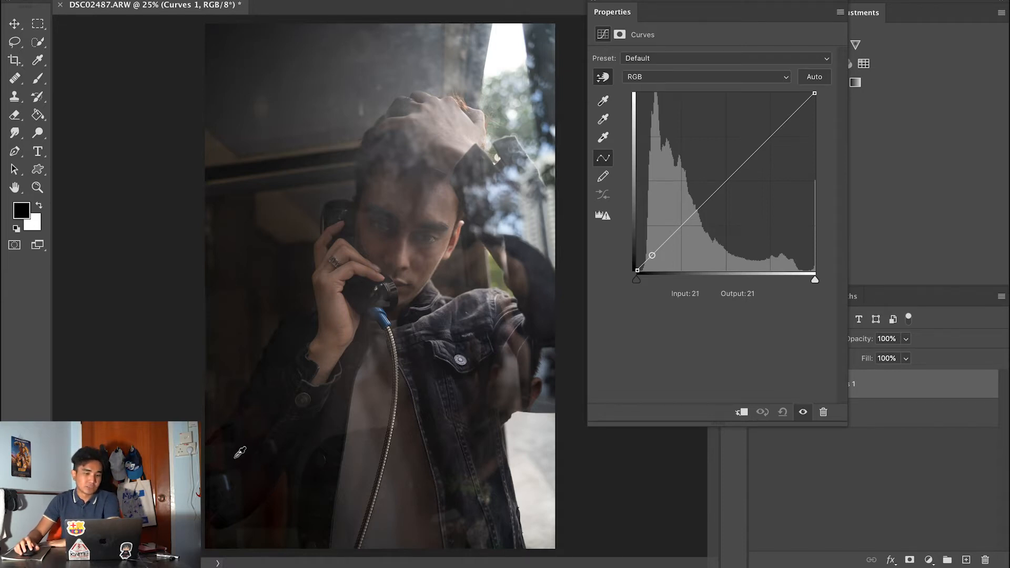
pyautogui.moveTo(259, 461); pyautogui.dragTo(273, 477)
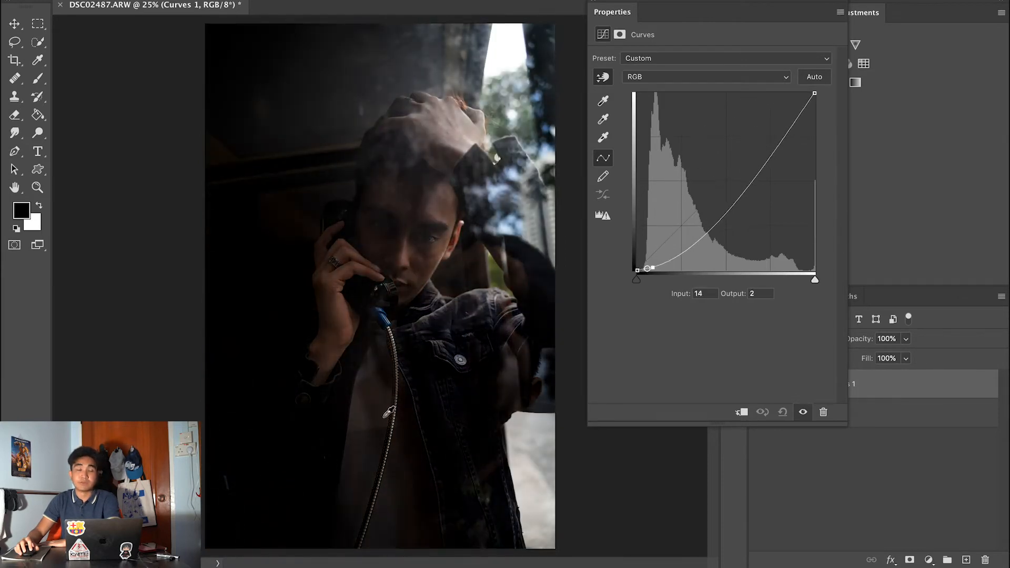
pyautogui.click(782, 412)
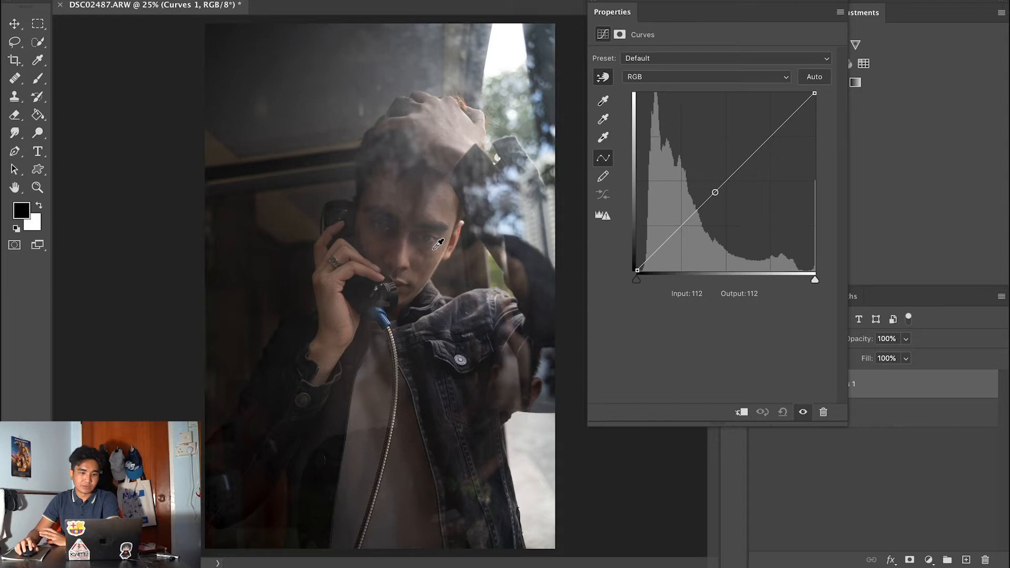
pyautogui.moveTo(434, 245); pyautogui.dragTo(456, 232)
pyautogui.click(782, 413)
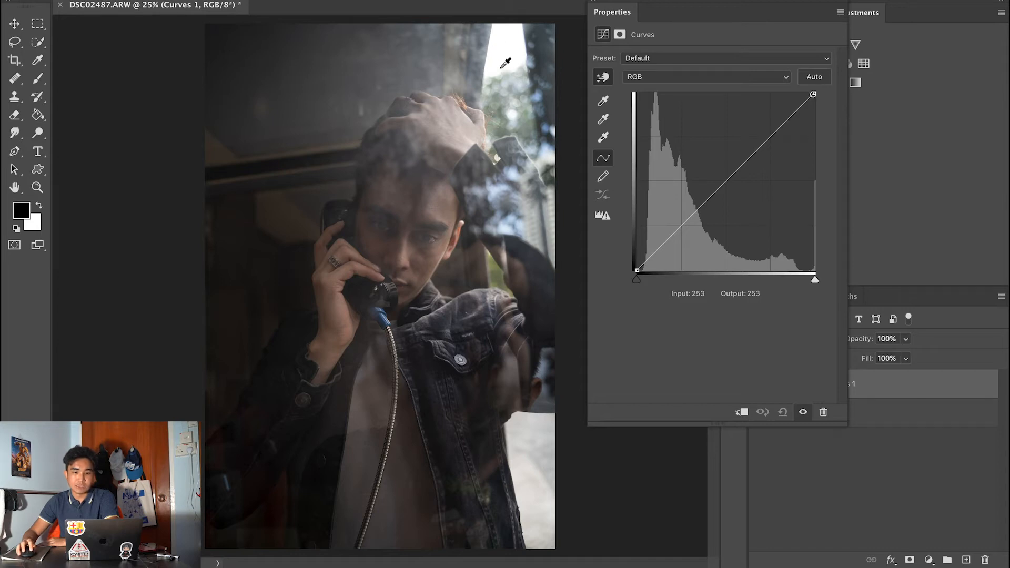
# - Try darkening the bright sky to output 205 with the on-image curve adjustment, and reset the curve
pyautogui.click(603, 78)
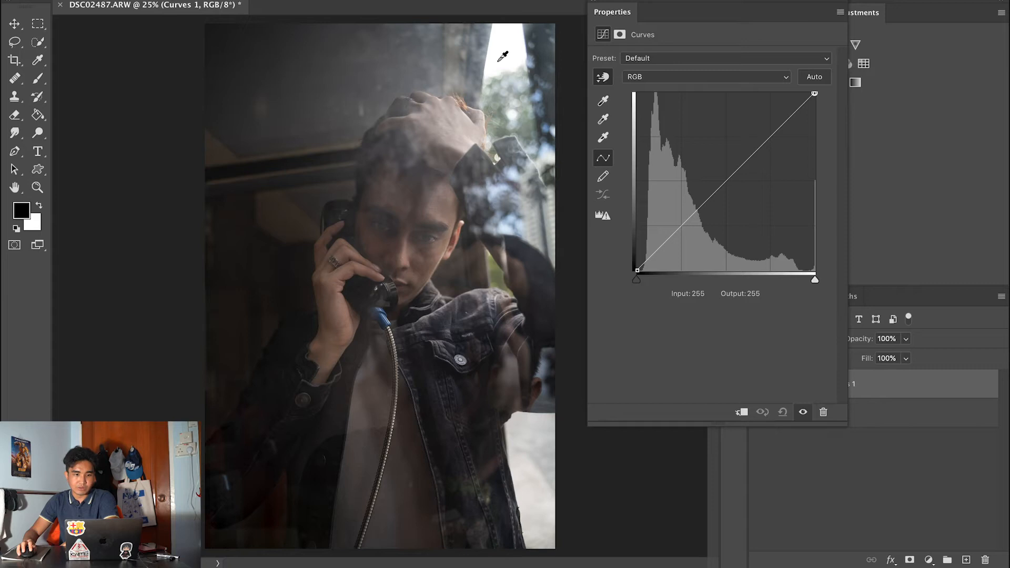
pyautogui.moveTo(500, 58); pyautogui.dragTo(507, 94)
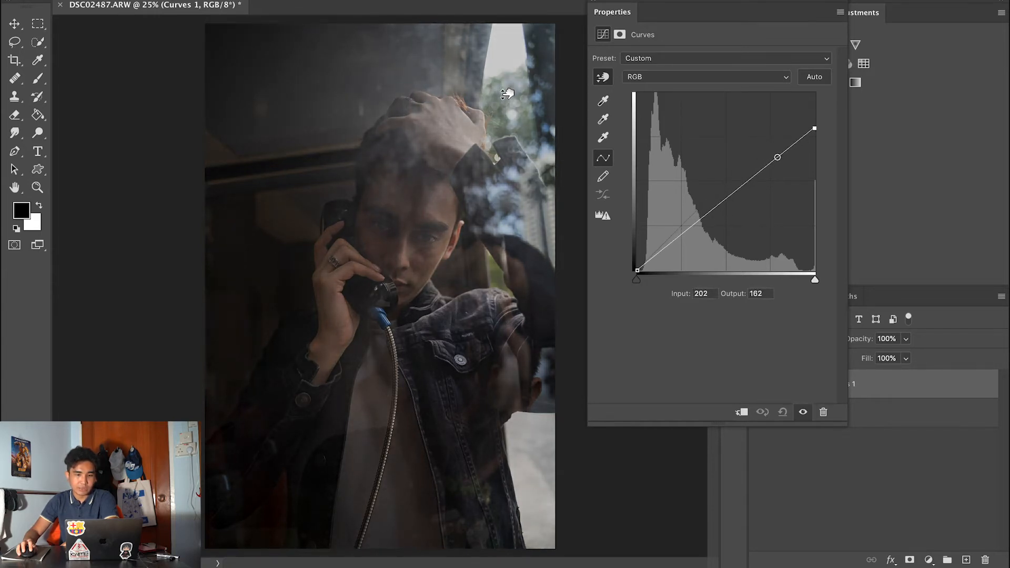
pyautogui.click(782, 413)
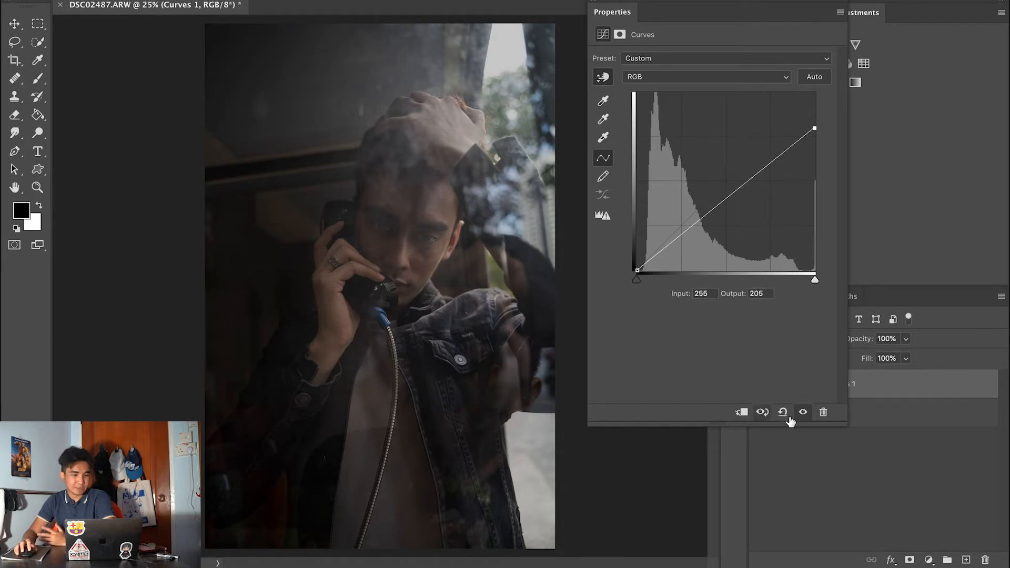
pyautogui.click(782, 414)
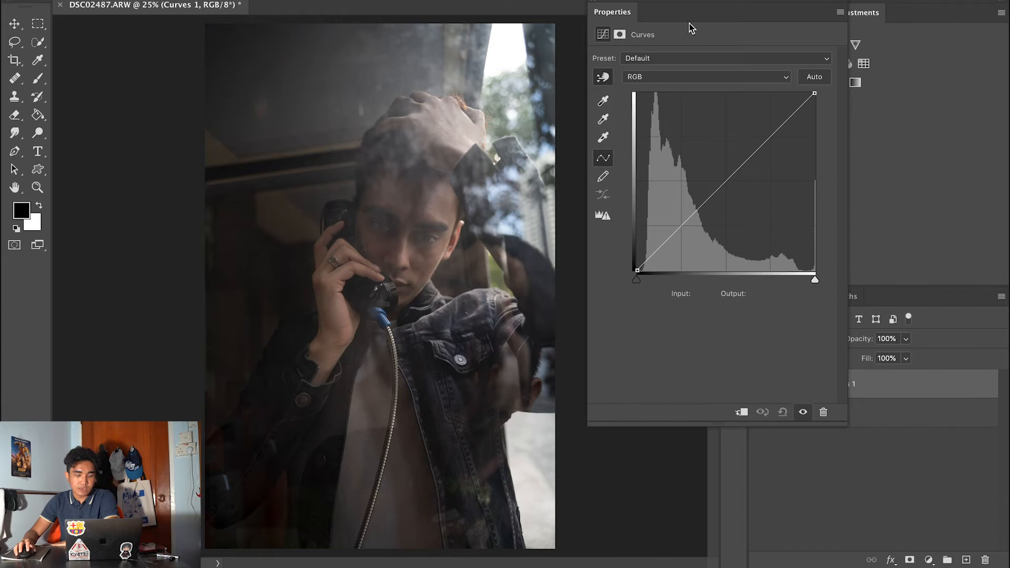
# - Examine the curves and histograms of the Red, Green and Blue channels, ending on the Red channel
pyautogui.moveTo(691, 28); pyautogui.dragTo(678, 13)
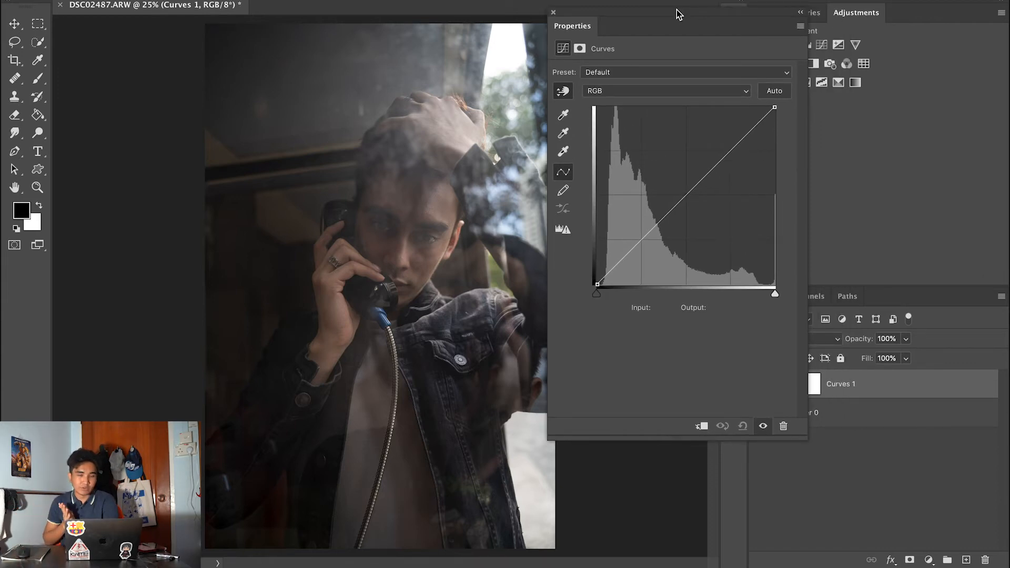
pyautogui.click(616, 97)
pyautogui.click(605, 114)
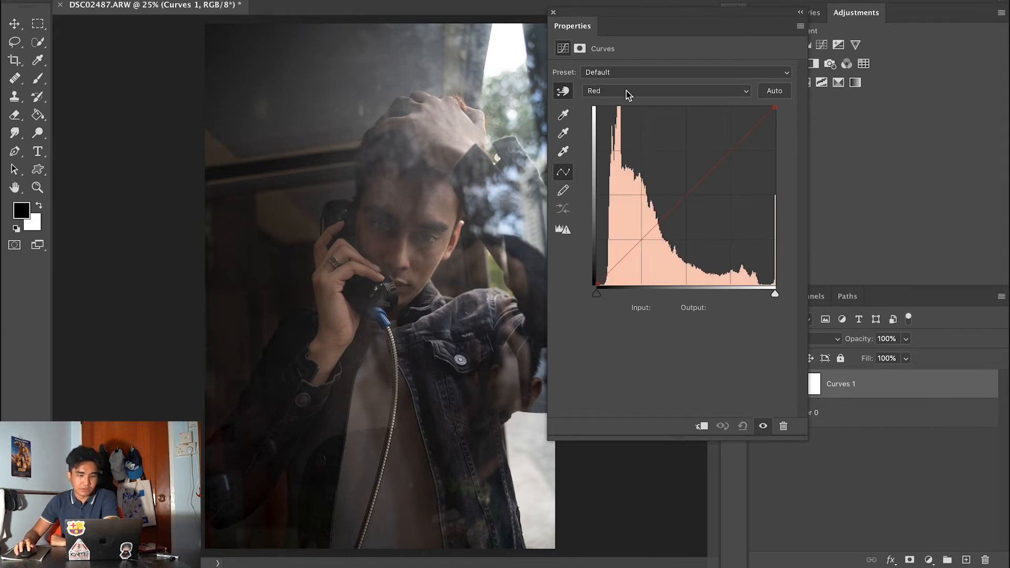
pyautogui.click(615, 92)
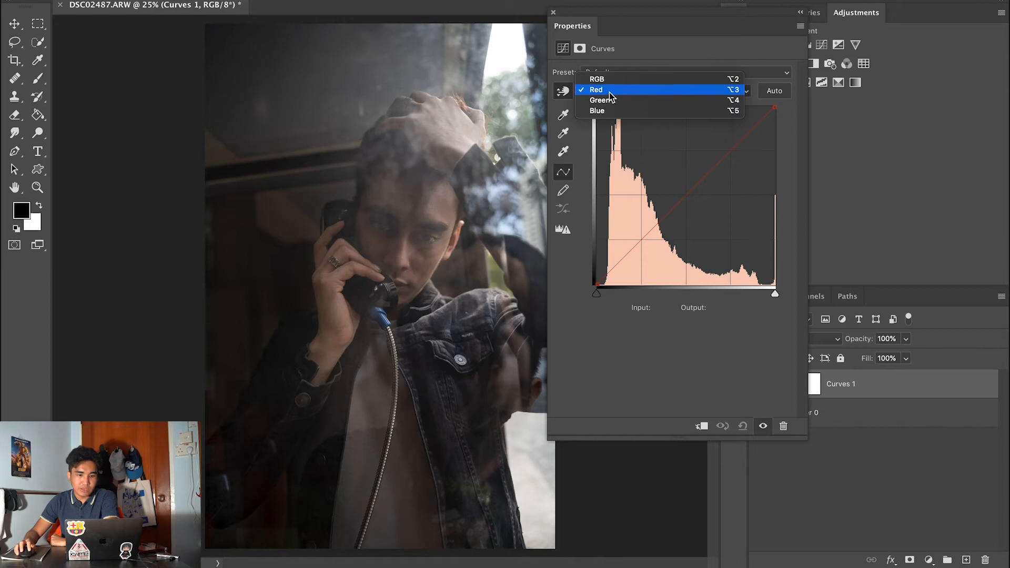
pyautogui.click(609, 81)
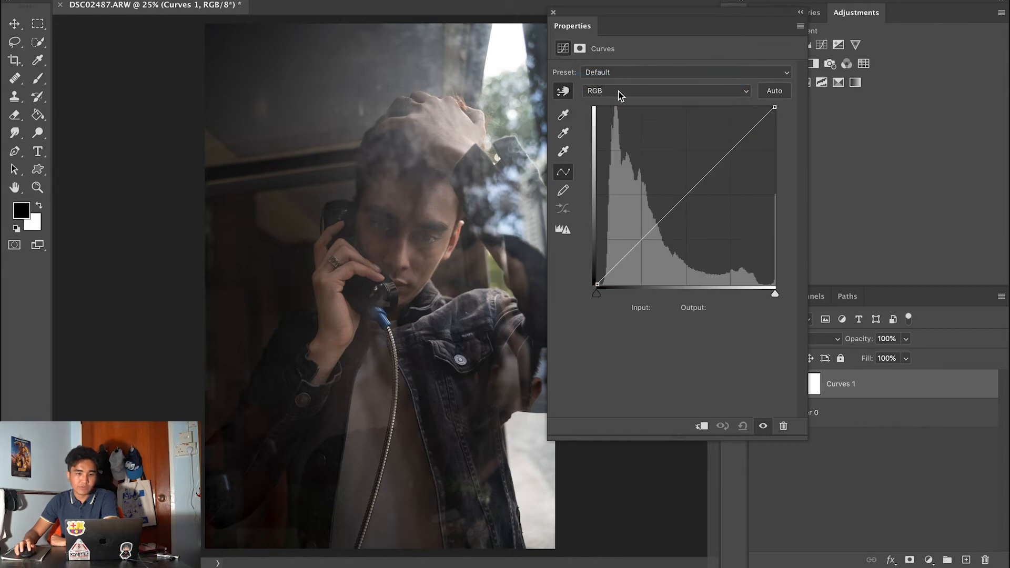
pyautogui.click(627, 93)
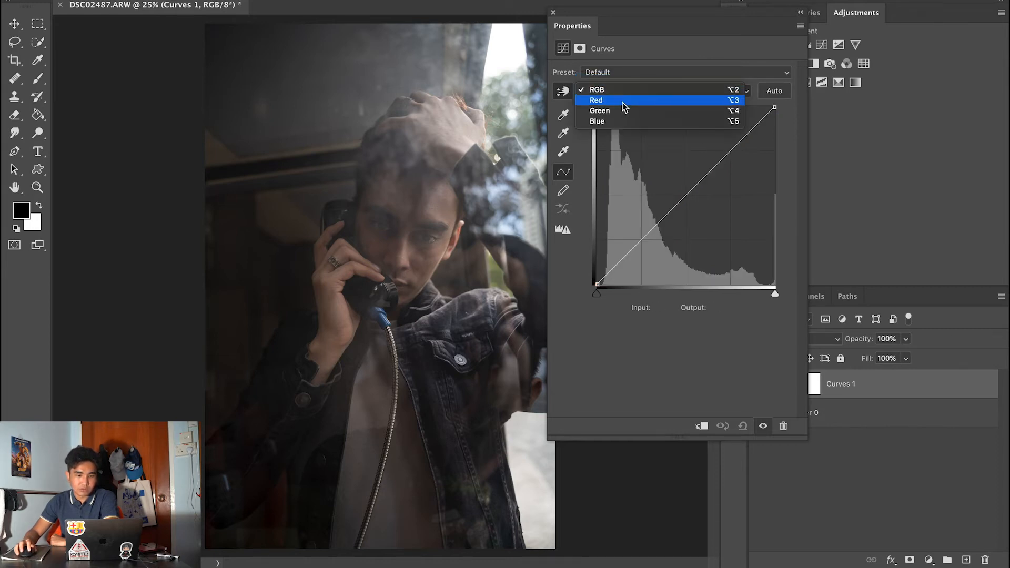
pyautogui.click(684, 91)
pyautogui.click(686, 91)
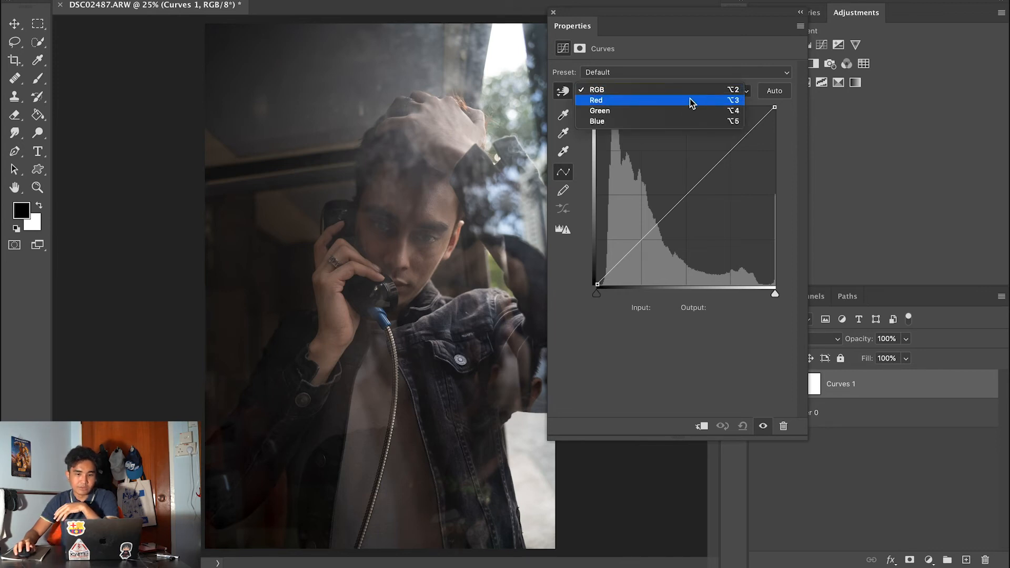
pyautogui.click(656, 100)
pyautogui.click(642, 92)
pyautogui.click(643, 101)
pyautogui.click(646, 93)
pyautogui.click(645, 102)
pyautogui.click(647, 94)
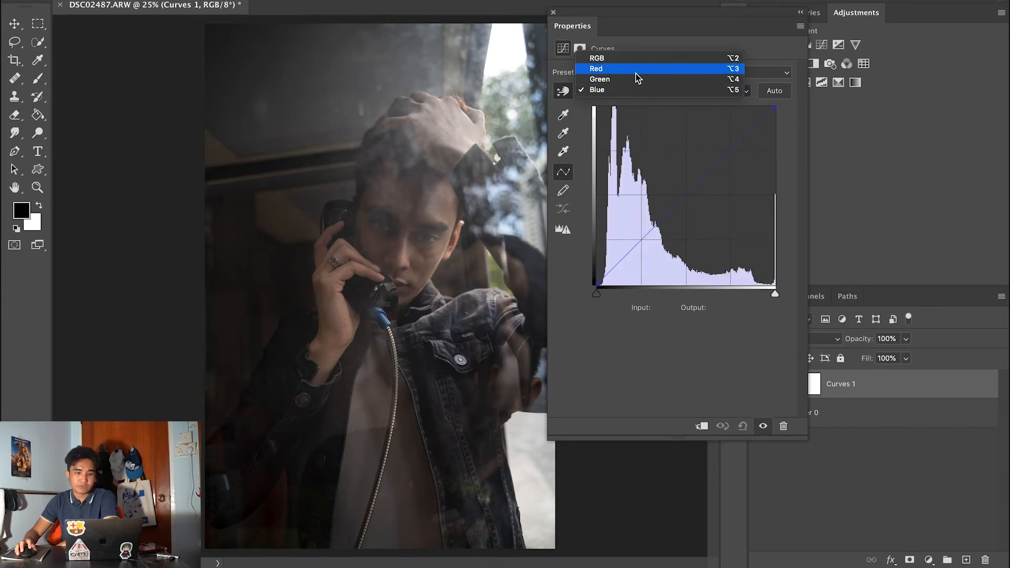
pyautogui.click(636, 72)
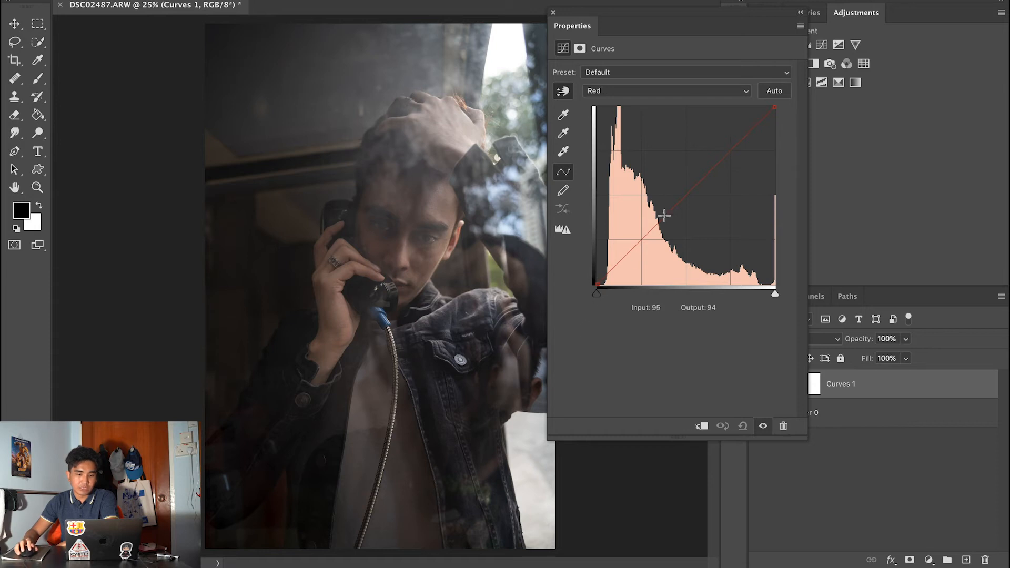
# - Compare the individual colour channels' curves again and return to the composite RGB curve
pyautogui.click(644, 94)
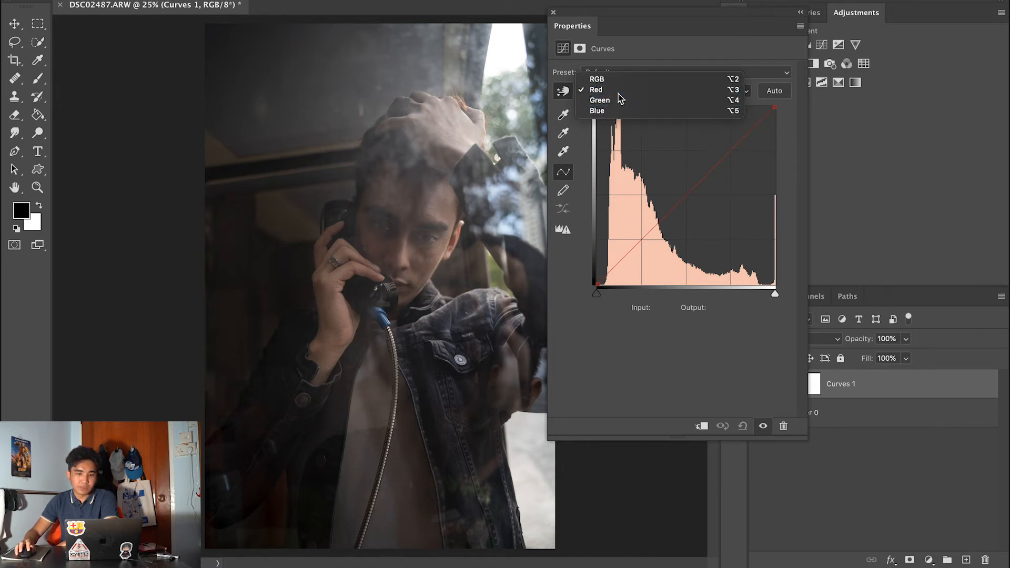
pyautogui.click(620, 94)
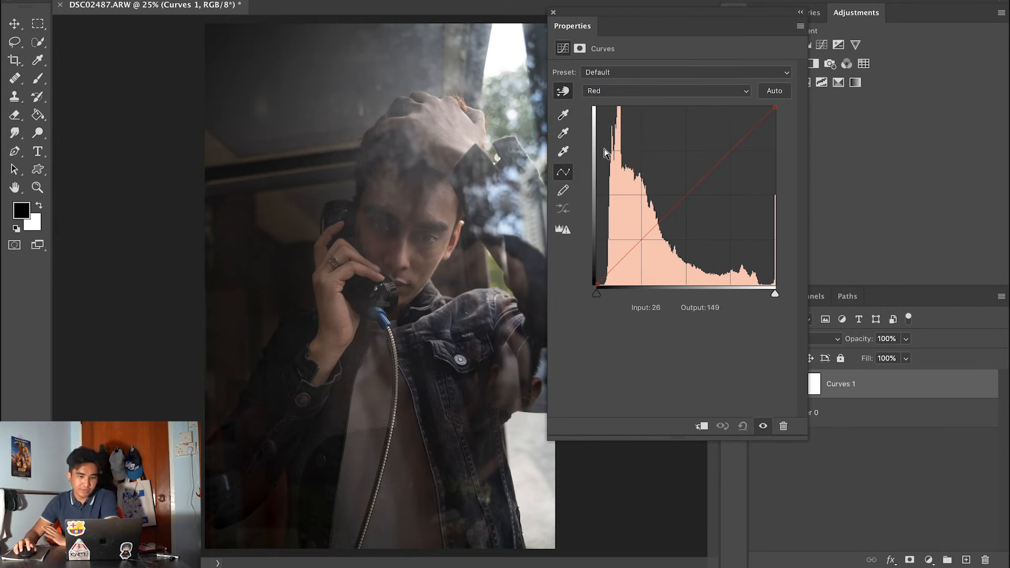
pyautogui.click(629, 95)
pyautogui.click(626, 101)
pyautogui.click(633, 93)
pyautogui.click(633, 98)
pyautogui.click(635, 89)
pyautogui.click(631, 70)
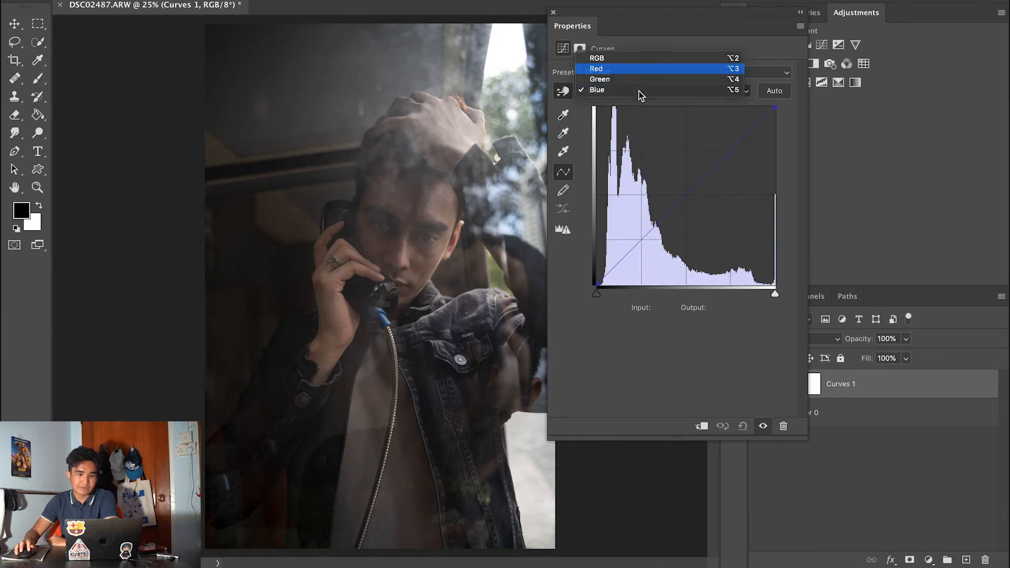
pyautogui.click(634, 91)
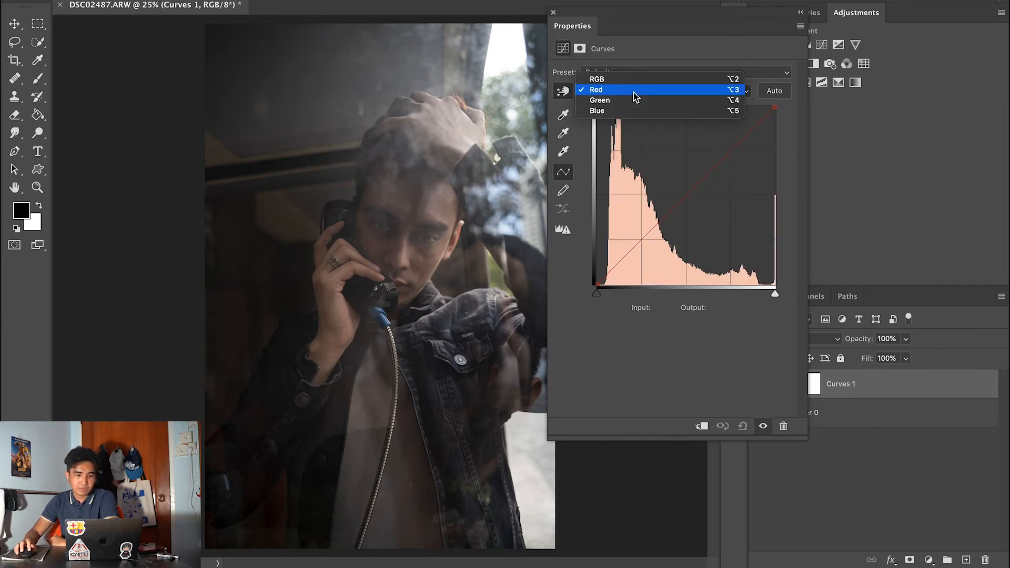
pyautogui.click(631, 111)
pyautogui.click(624, 91)
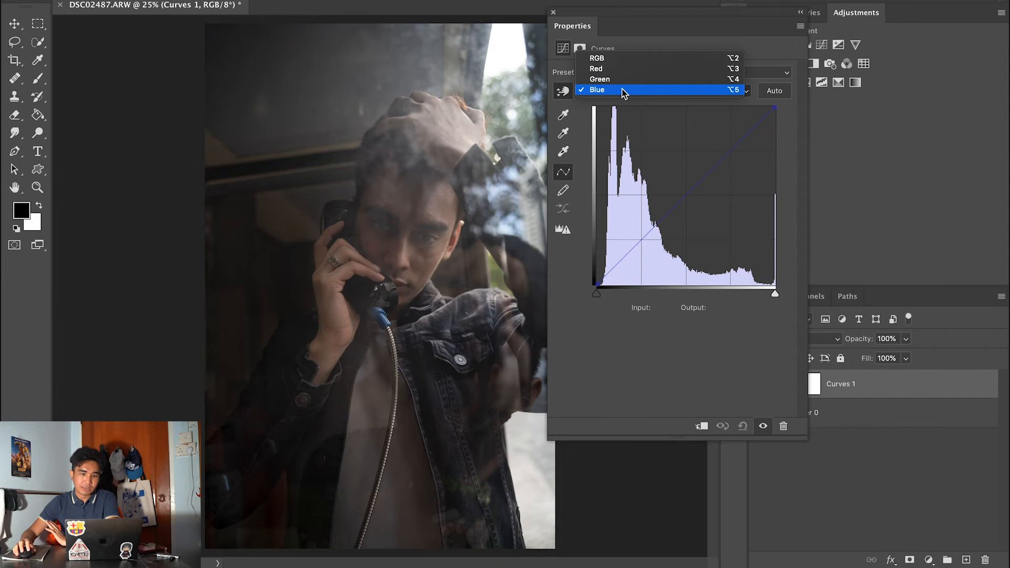
pyautogui.click(635, 62)
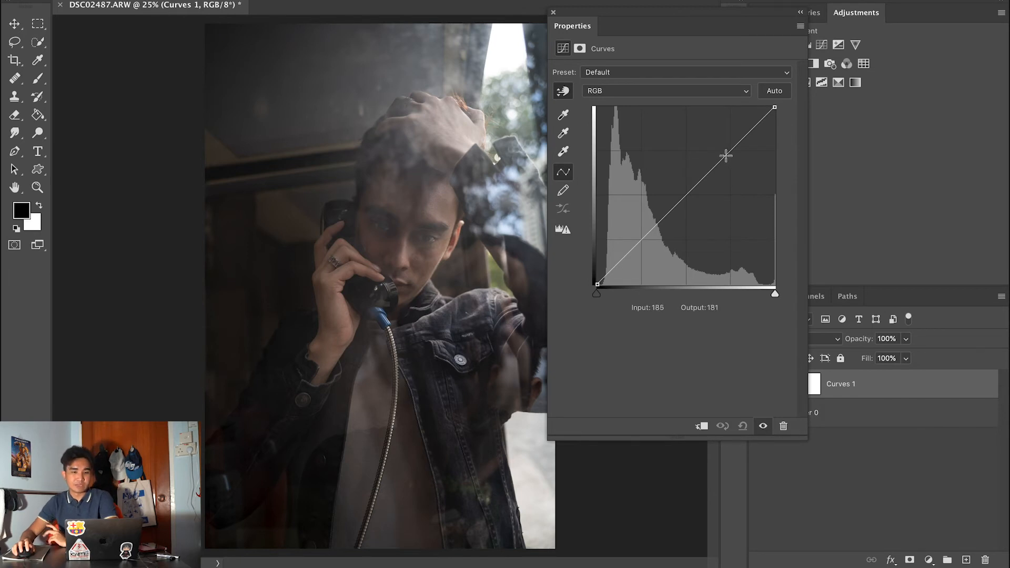
# - Try an S-shaped RGB contrast curve with points at input 179, output 201 and input 75, output 58, and reset it
pyautogui.moveTo(725, 155); pyautogui.dragTo(721, 143)
pyautogui.moveTo(641, 224); pyautogui.dragTo(649, 242)
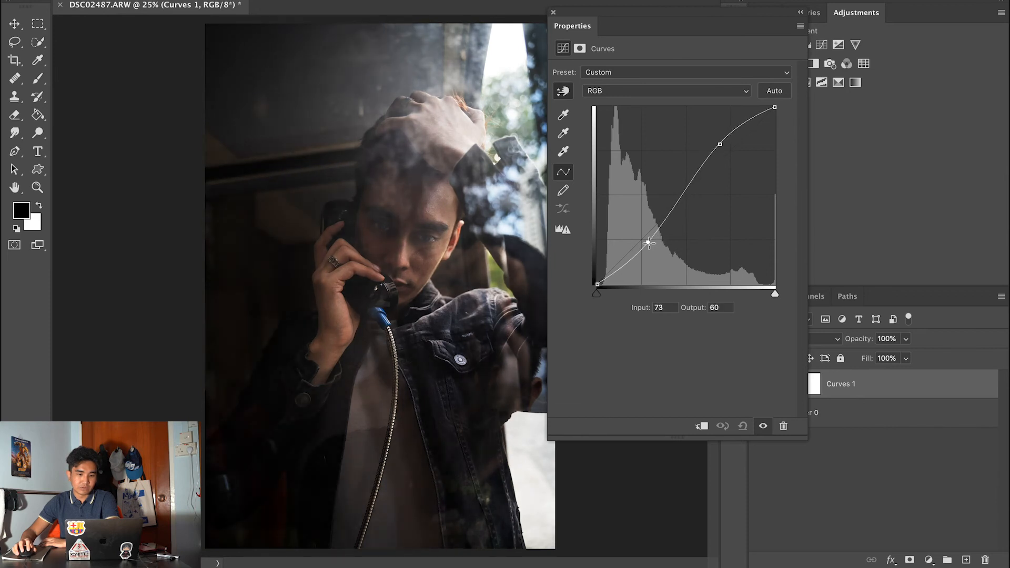
pyautogui.moveTo(723, 148); pyautogui.dragTo(721, 146)
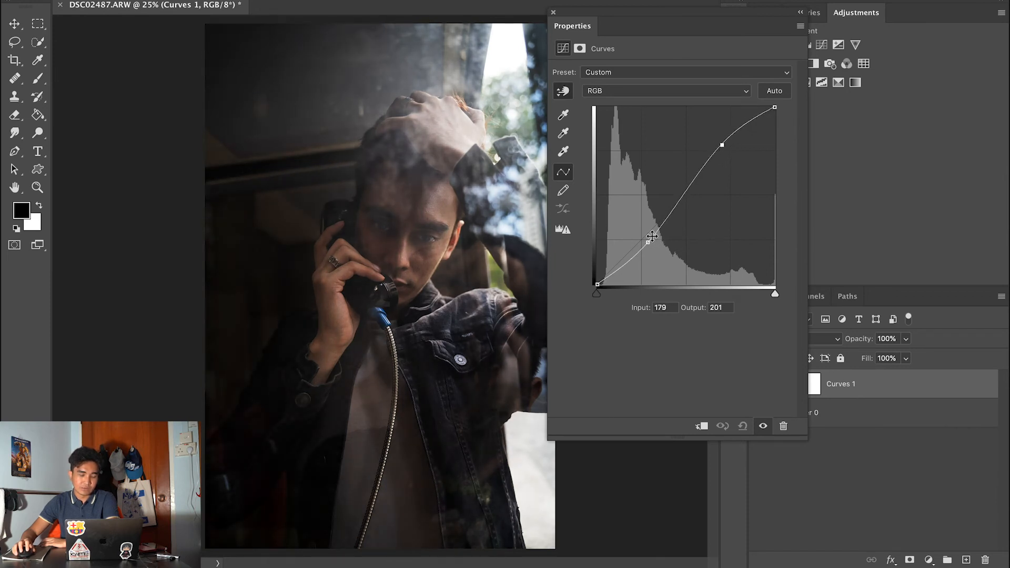
pyautogui.click(620, 269)
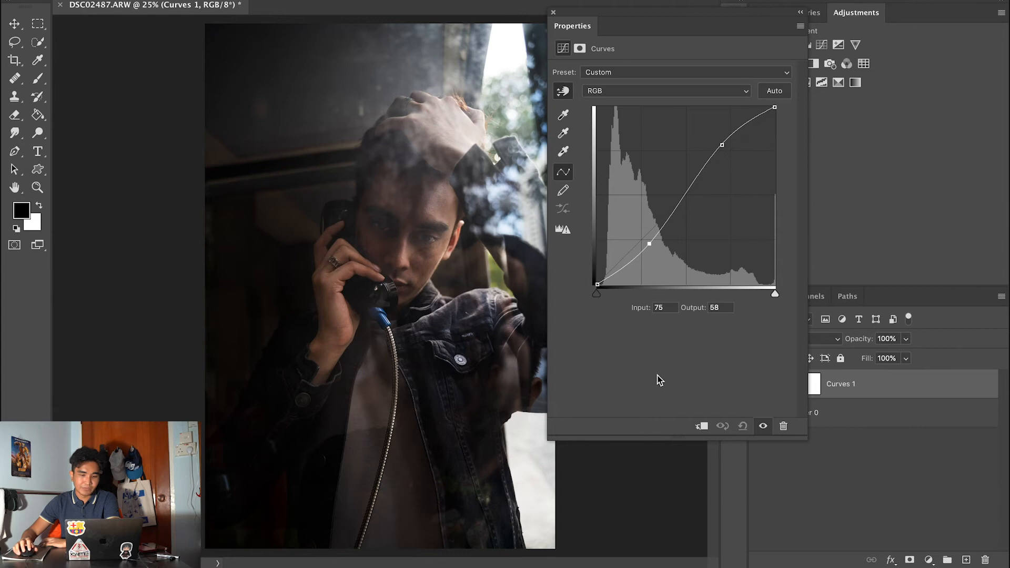
pyautogui.press('Delete')
pyautogui.moveTo(640, 24); pyautogui.dragTo(702, 24)
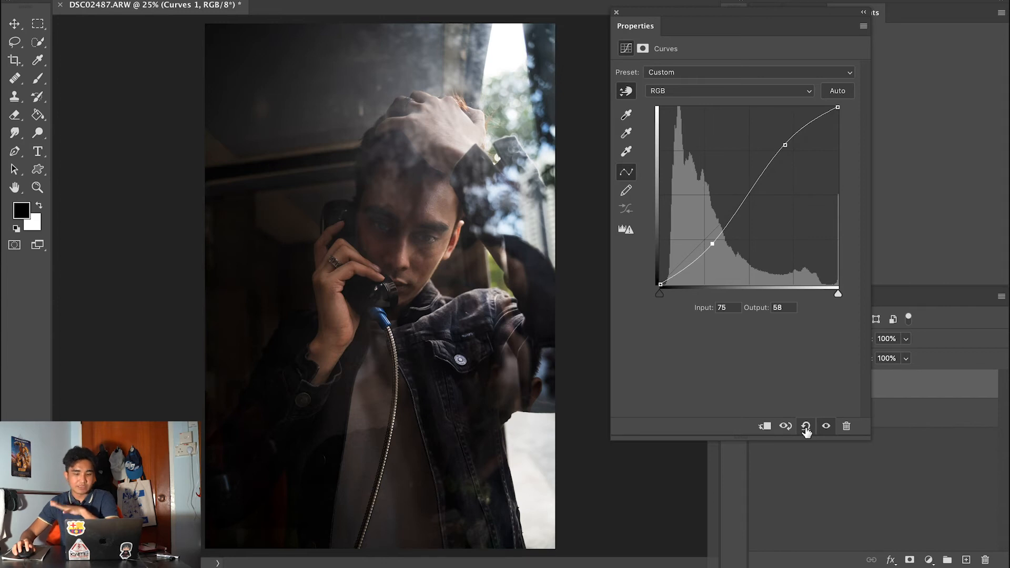
pyautogui.click(806, 427)
# - Darken the bright sky highlights and brighten the face midtones with the on-image curve adjustment
pyautogui.click(625, 92)
pyautogui.moveTo(509, 48); pyautogui.dragTo(508, 70)
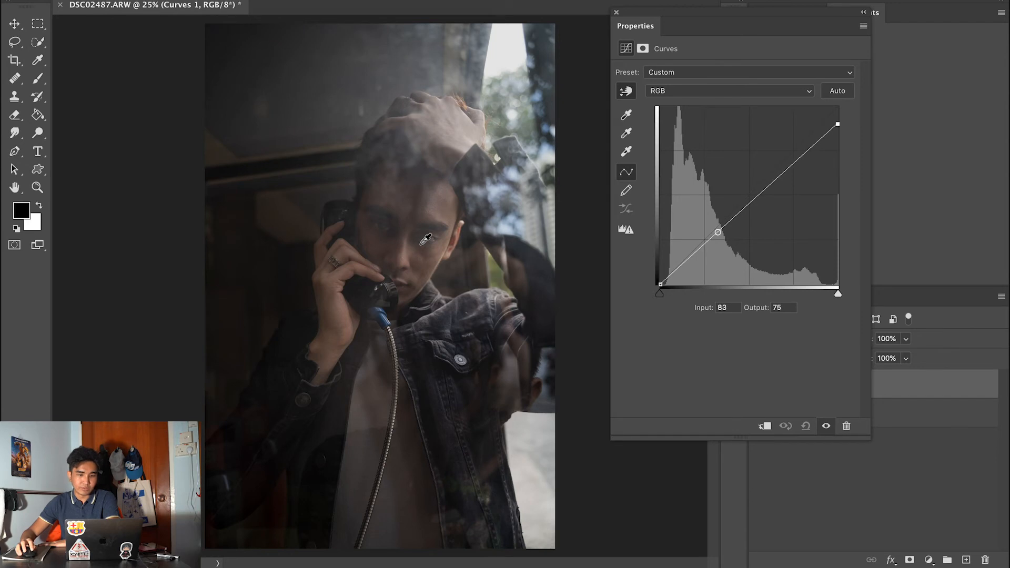
pyautogui.moveTo(423, 248); pyautogui.dragTo(424, 226)
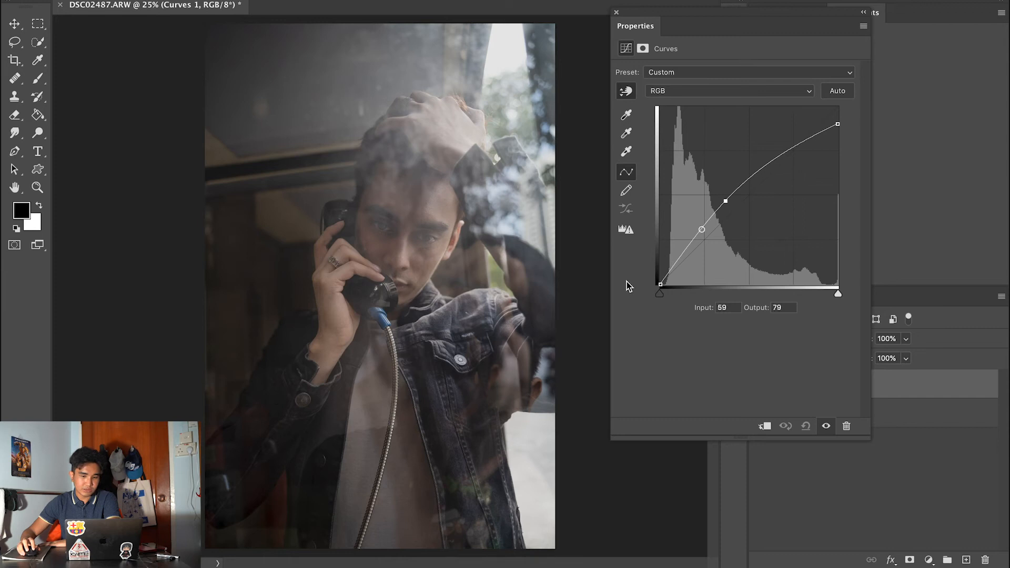
# - Darken the shadows with an RGB curve point at input 44, output 42, and move the midtone point to input 100, output 124
pyautogui.moveTo(686, 249); pyautogui.dragTo(692, 256)
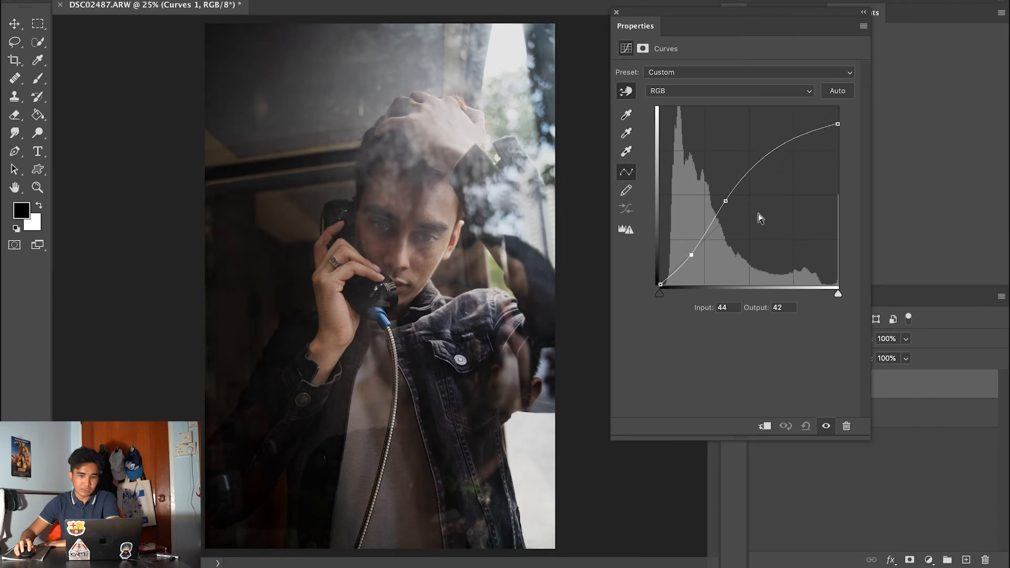
pyautogui.moveTo(726, 200); pyautogui.dragTo(733, 196)
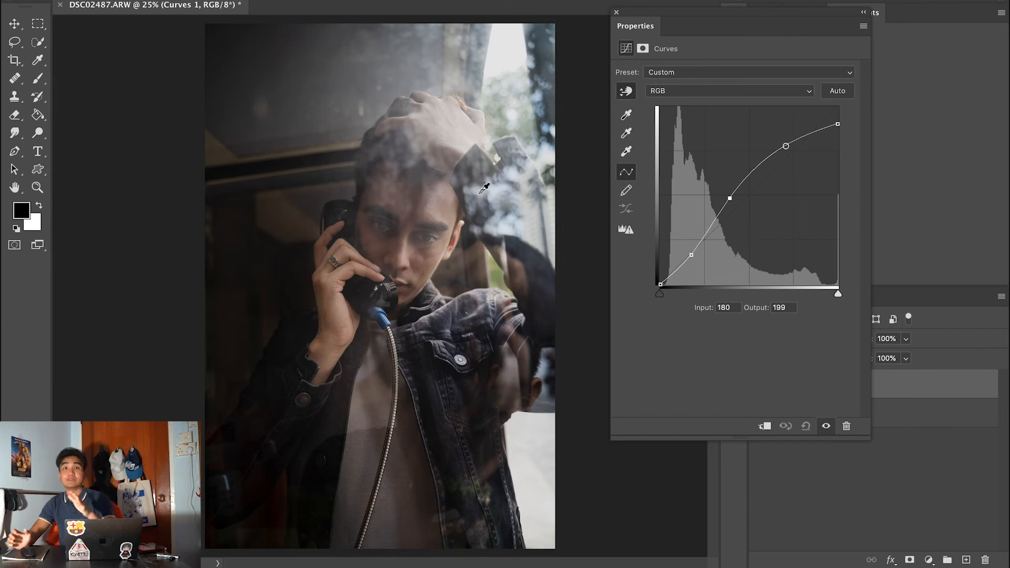
# - Add blue to the midtones with a Blue channel curve point at input 127, output 138, and close the curve properties
pyautogui.click(711, 98)
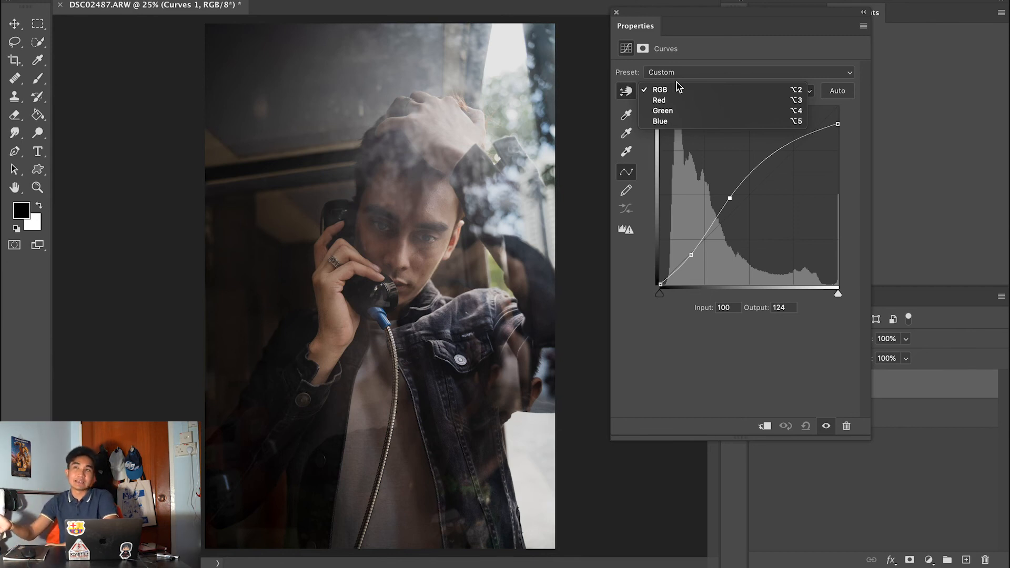
pyautogui.click(684, 122)
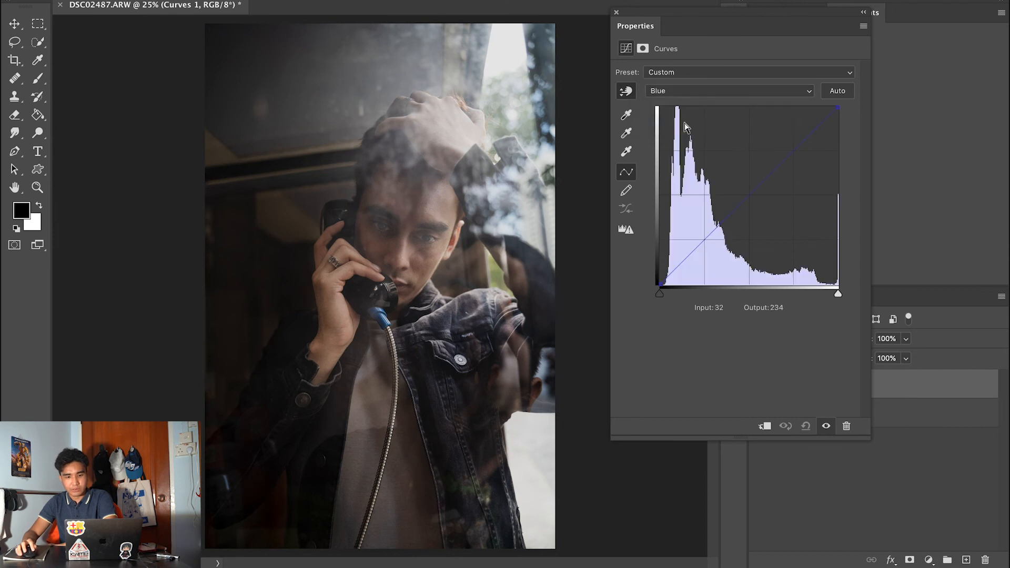
pyautogui.click(750, 194)
pyautogui.moveTo(750, 194); pyautogui.dragTo(749, 188)
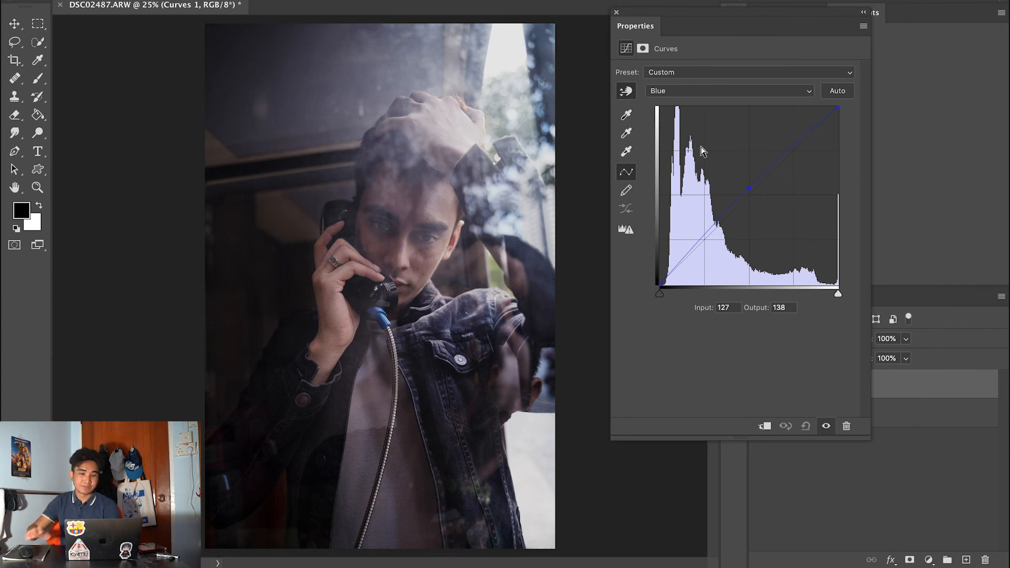
pyautogui.click(617, 12)
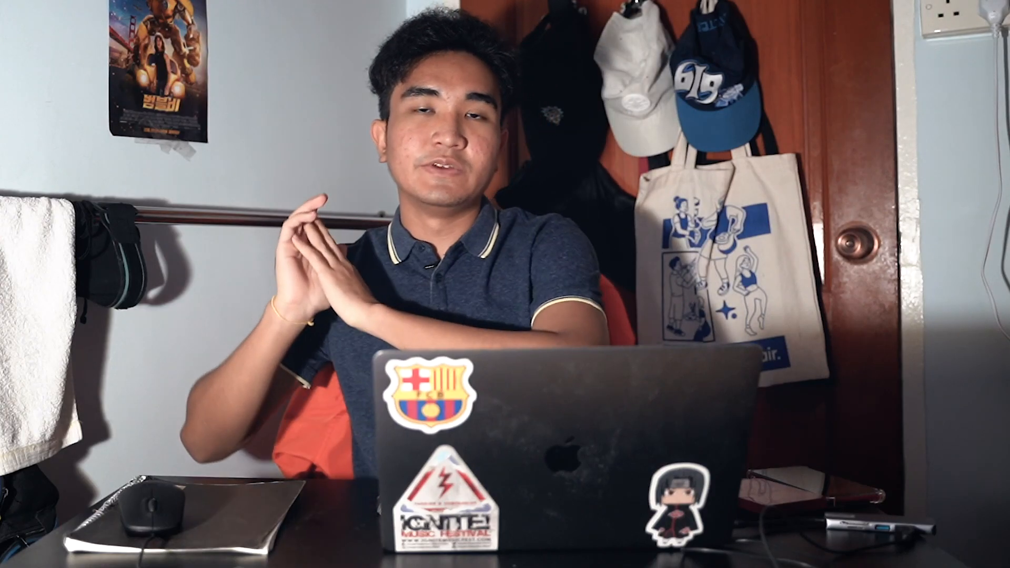